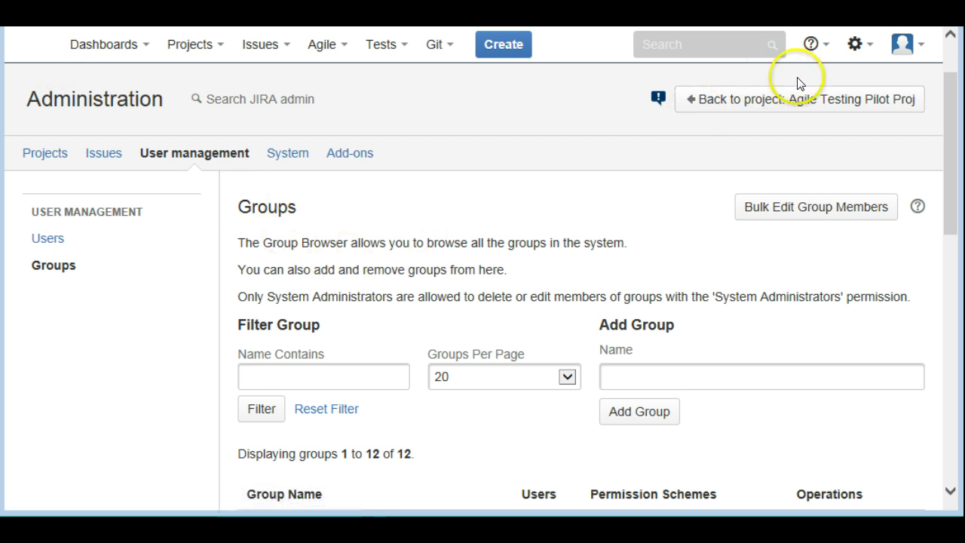
# Go to the User management Groups page in Jira administration
pyautogui.click(857, 50)
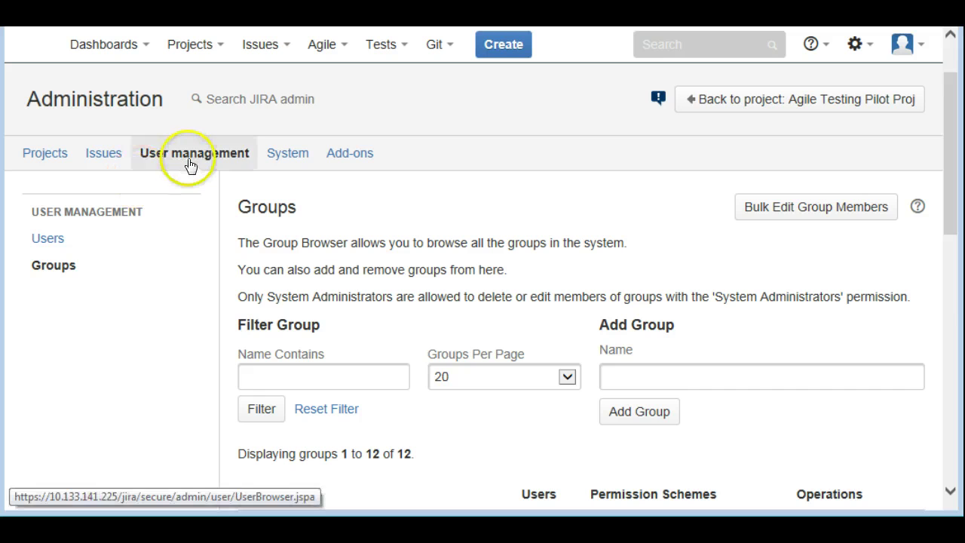
# Add a new group named 'Test Agile Group' from the Groups page
pyautogui.click(59, 270)
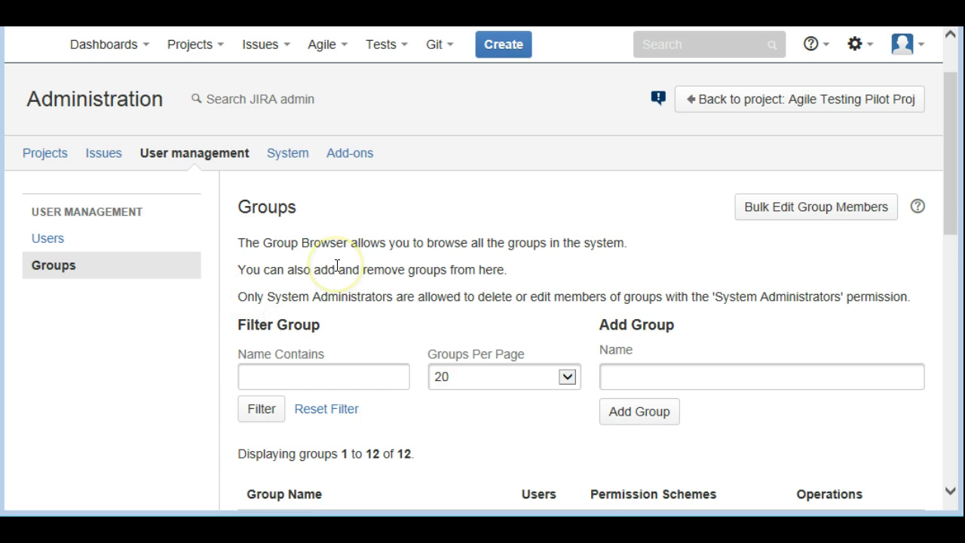
pyautogui.moveTo(953, 194); pyautogui.dragTo(948, 222)
pyautogui.click(673, 305)
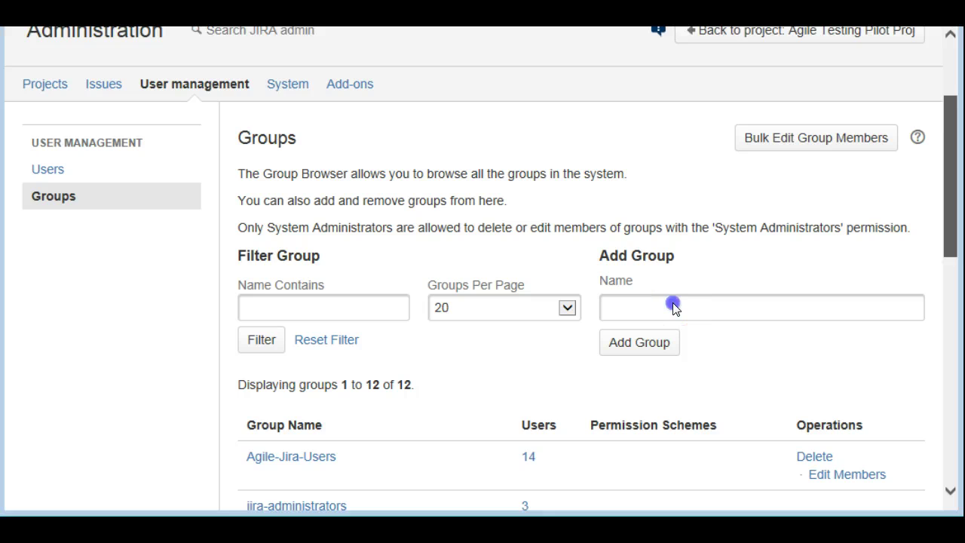
pyautogui.scroll(3, 625, 301)
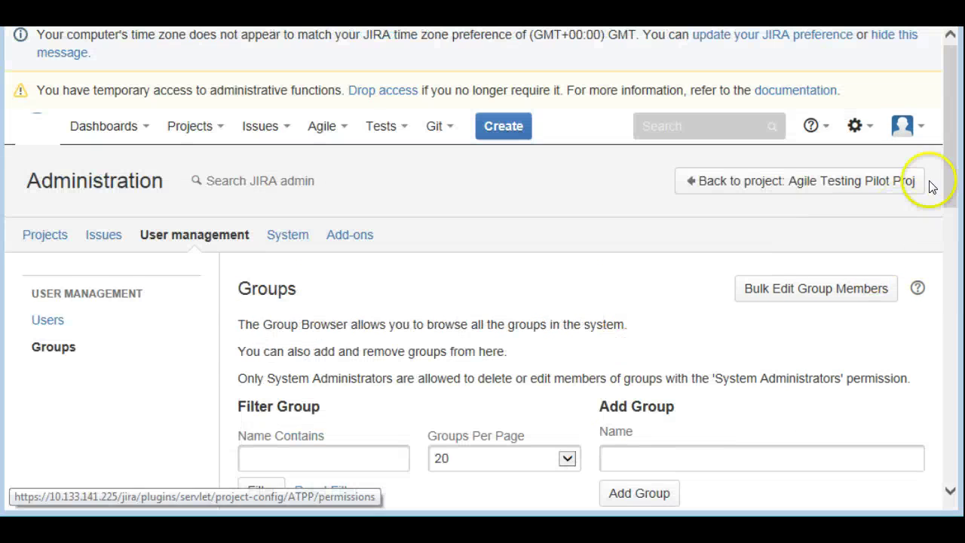
pyautogui.moveTo(942, 176); pyautogui.dragTo(947, 235)
pyautogui.click(644, 296)
pyautogui.write('Test Agile Group')
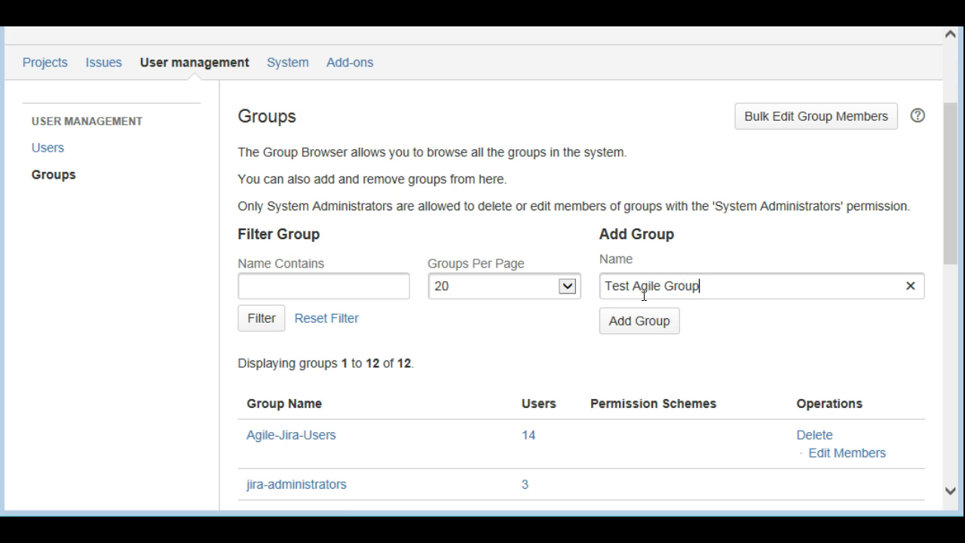
pyautogui.click(639, 324)
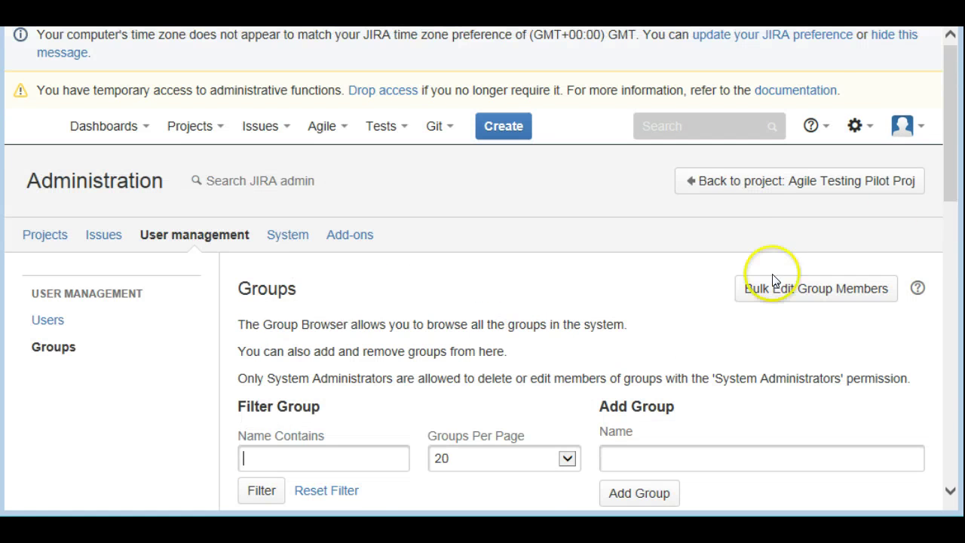
# Find Test Agile Group (0 members) in the groups table and open its Edit Members page
pyautogui.moveTo(951, 159); pyautogui.dragTo(943, 356)
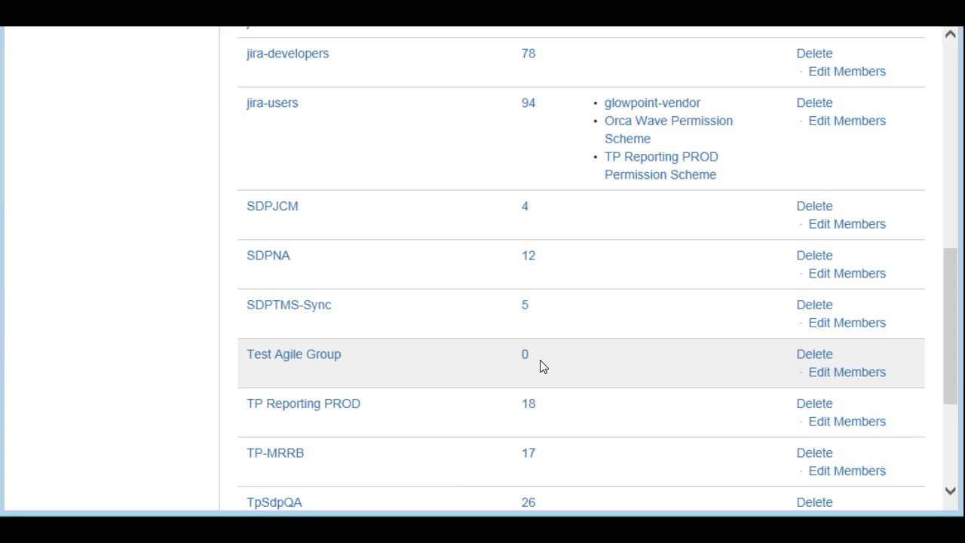
pyautogui.click(720, 383)
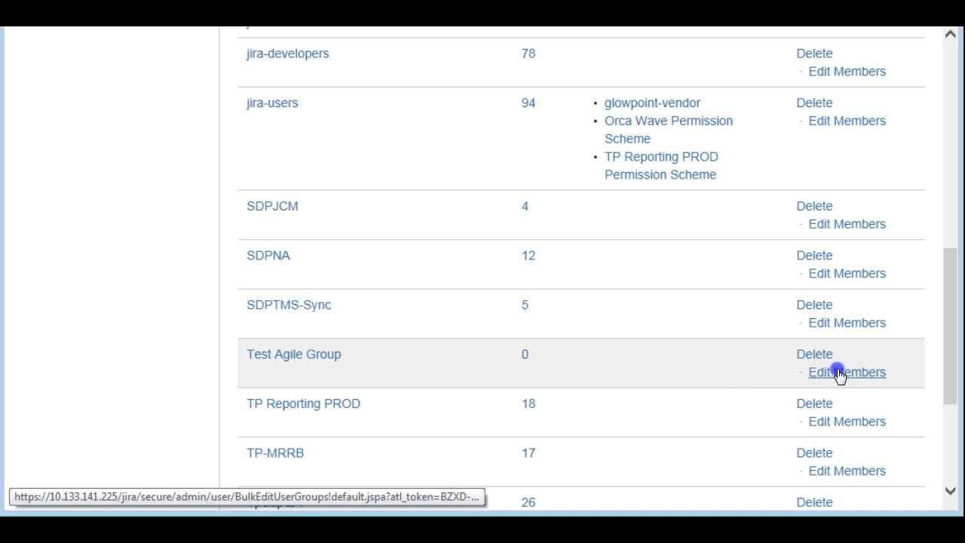
pyautogui.click(518, 373)
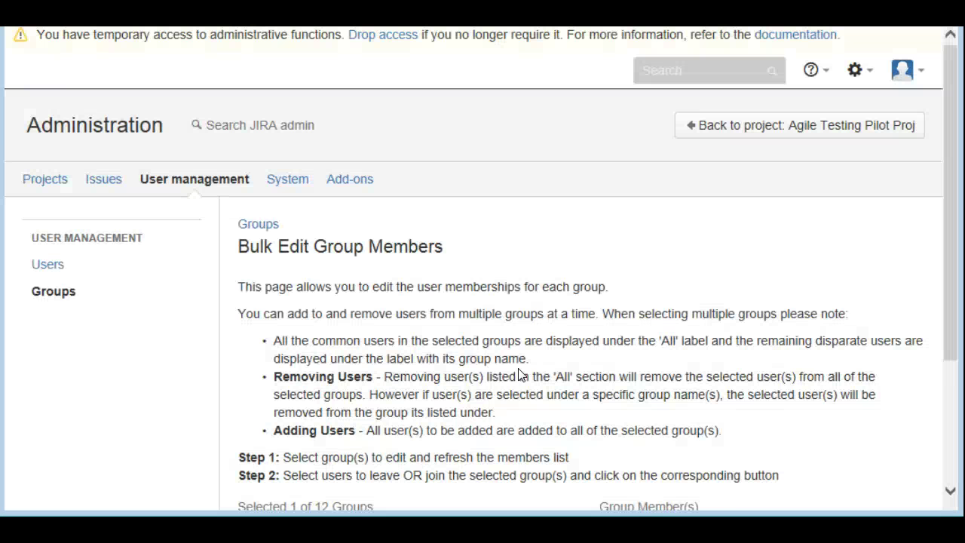
# Add a user by username to Test Agile Group on Bulk Edit Group Members
pyautogui.moveTo(951, 194); pyautogui.dragTo(951, 293)
pyautogui.click(777, 376)
pyautogui.click(754, 465)
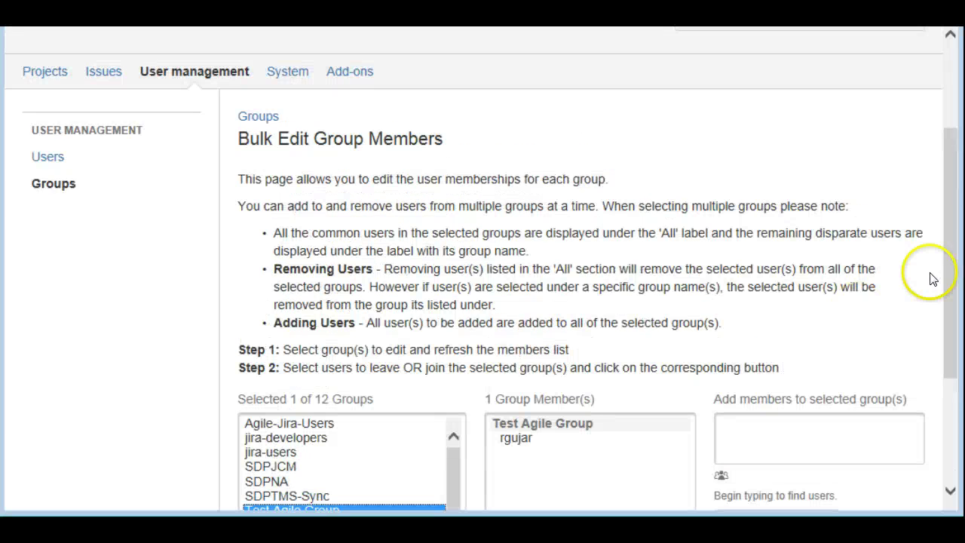
pyautogui.moveTo(948, 277)
pyautogui.mouseDown()
pyautogui.moveTo(948, 348)
pyautogui.moveTo(949, 254)
pyautogui.mouseUp()
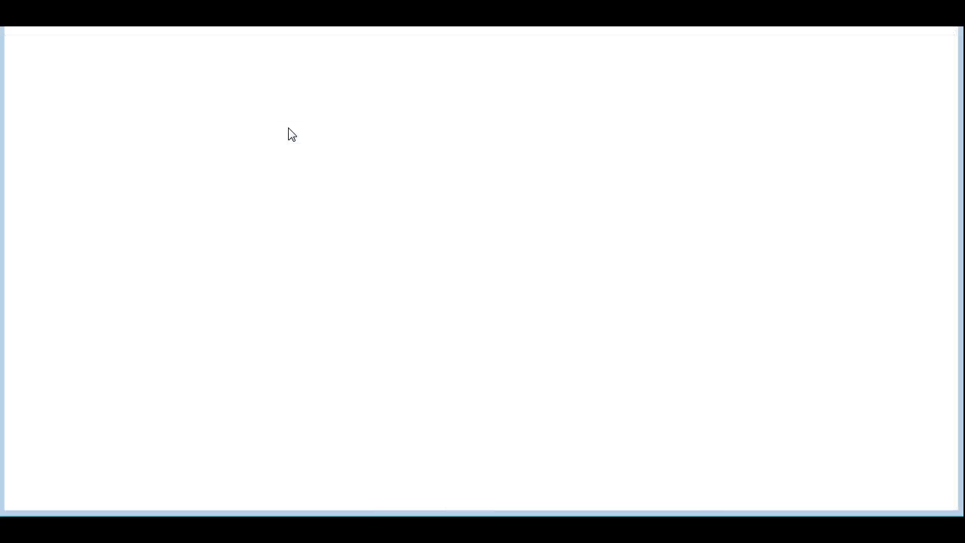
pyautogui.click(472, 349)
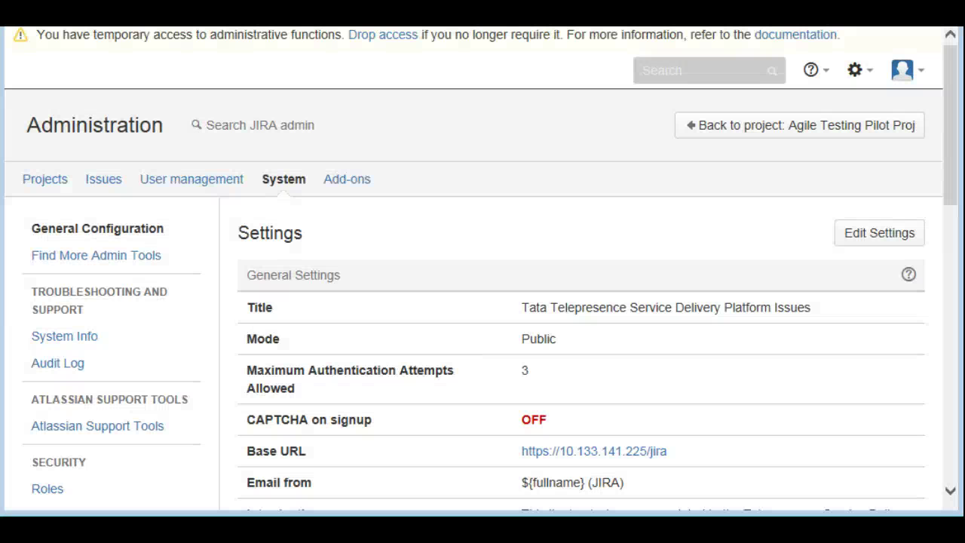
# Navigate to the Global Permissions page under System administration's Security section
pyautogui.moveTo(951, 151); pyautogui.dragTo(955, 213)
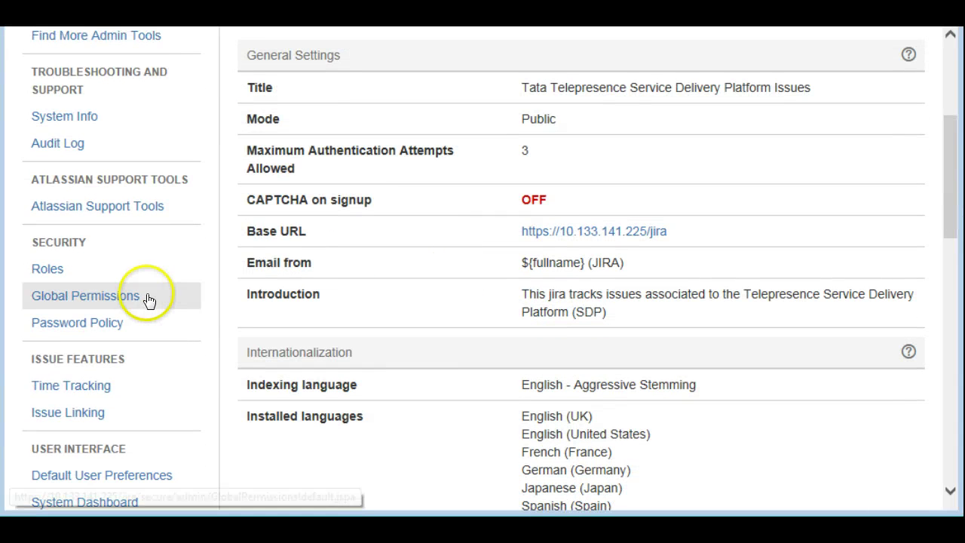
pyautogui.click(84, 302)
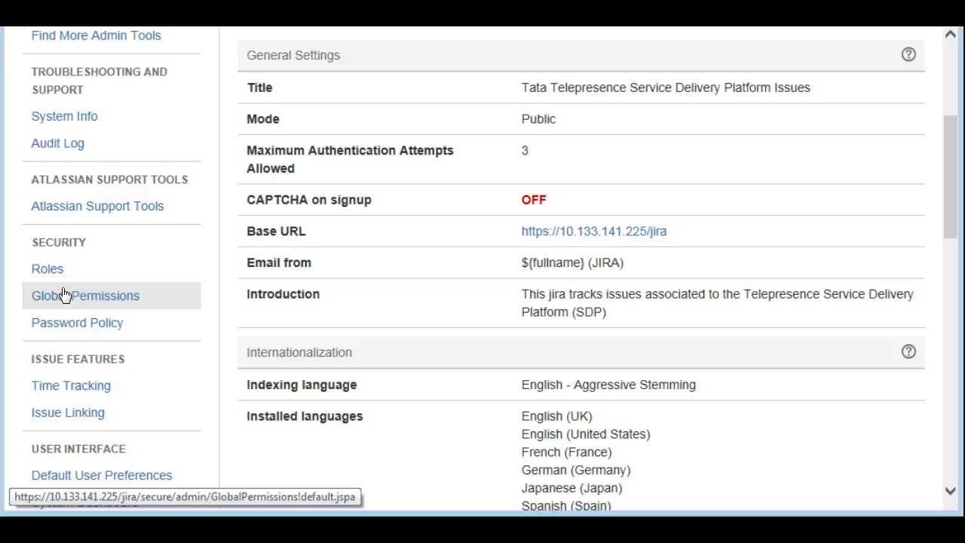
pyautogui.click(587, 261)
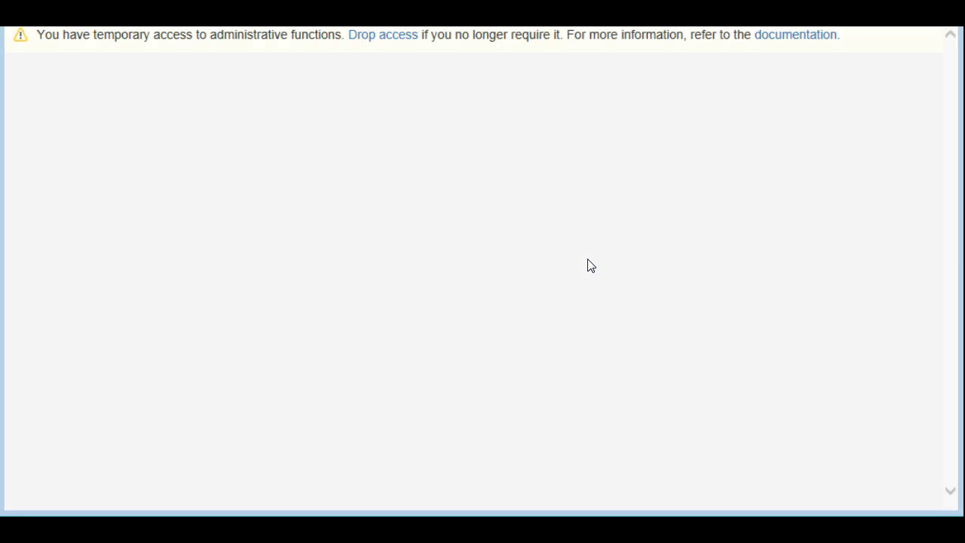
pyautogui.click(670, 226)
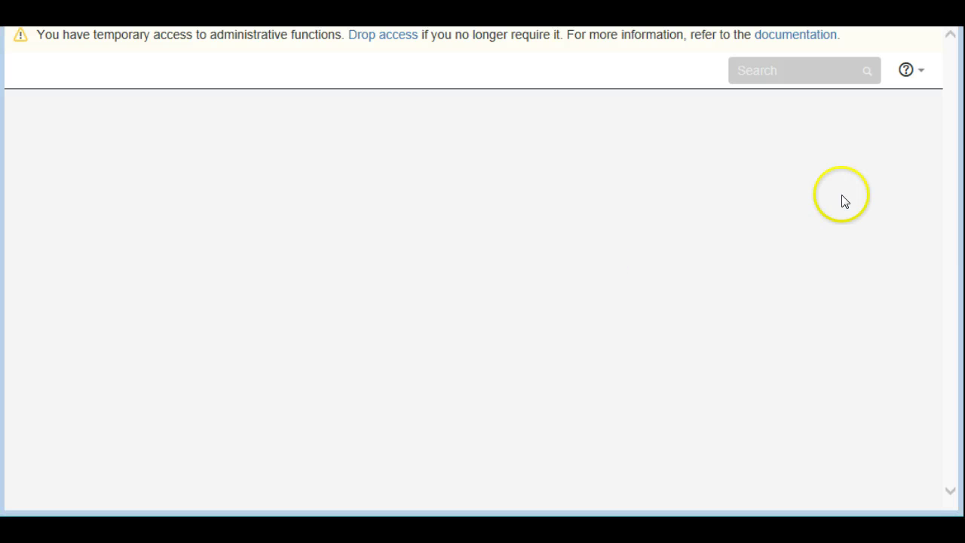
pyautogui.click(844, 200)
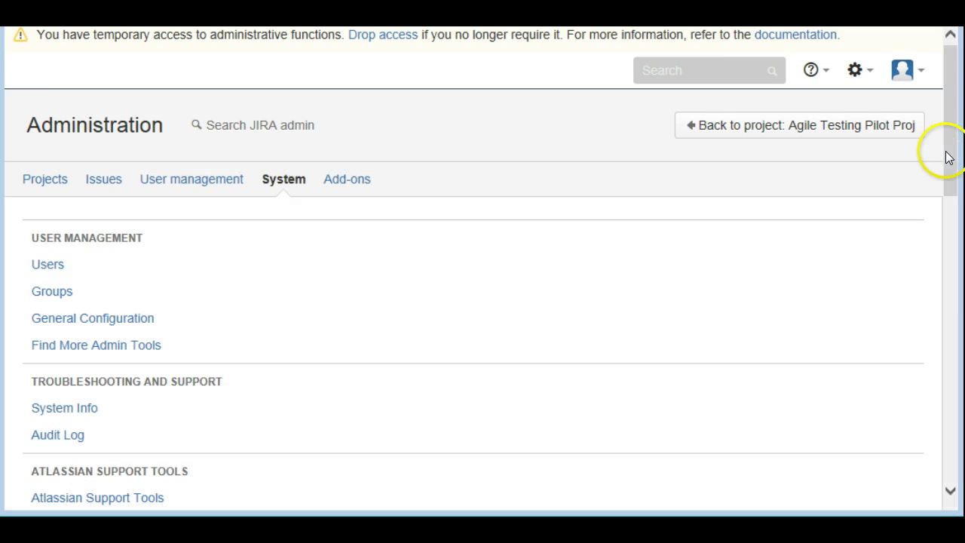
pyautogui.moveTo(951, 147)
pyautogui.mouseDown()
pyautogui.moveTo(952, 269)
pyautogui.moveTo(954, 187)
pyautogui.mouseUp()
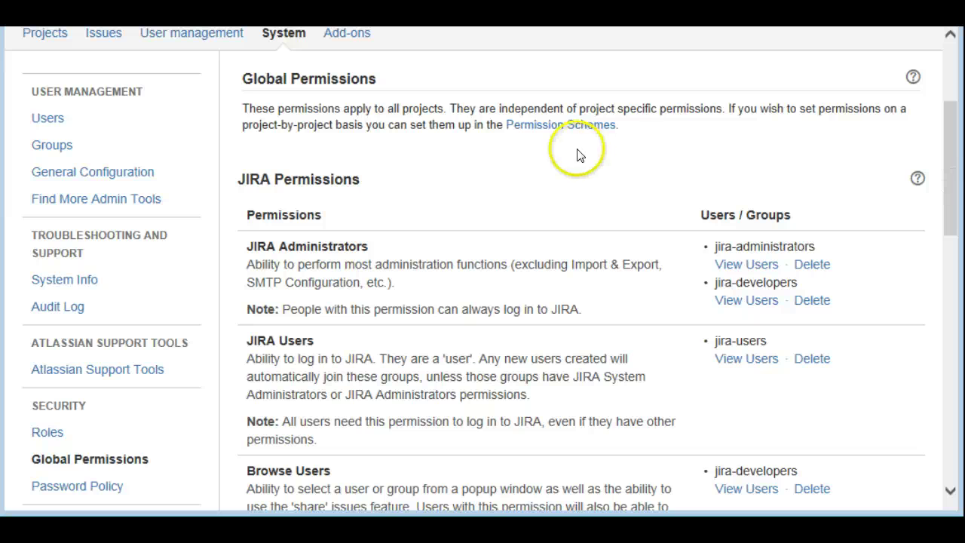
# Open Permission Schemes from Global Permissions and scroll through the schemes table
pyautogui.click(539, 133)
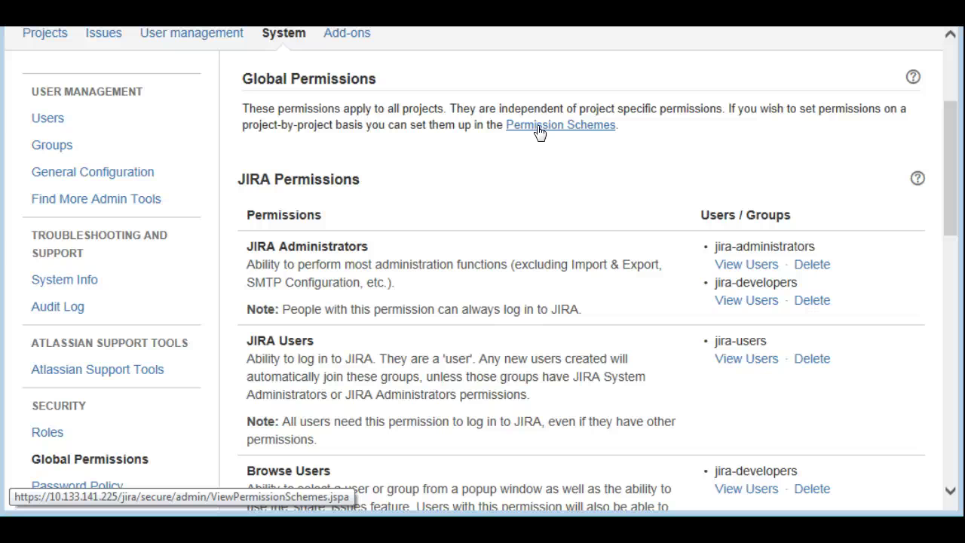
pyautogui.click(526, 138)
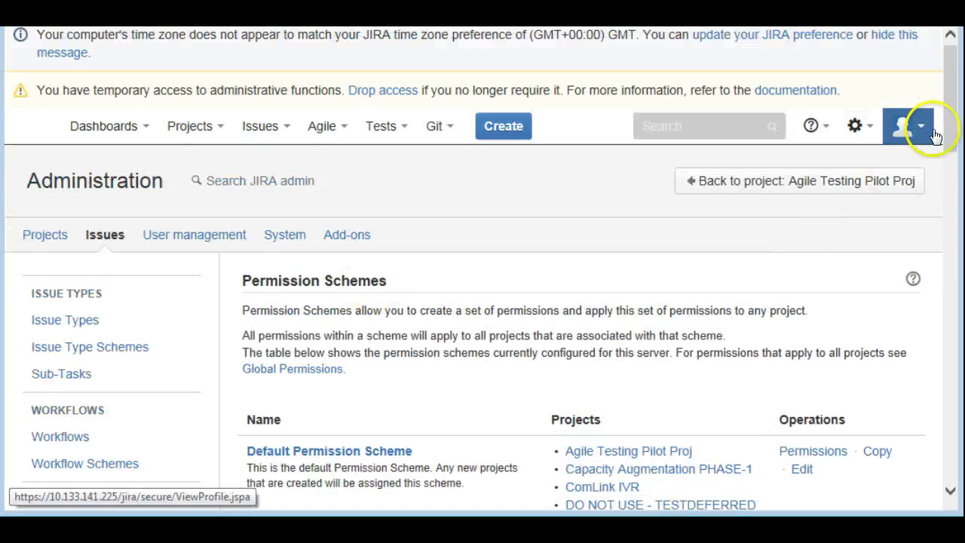
pyautogui.moveTo(947, 119); pyautogui.dragTo(944, 182)
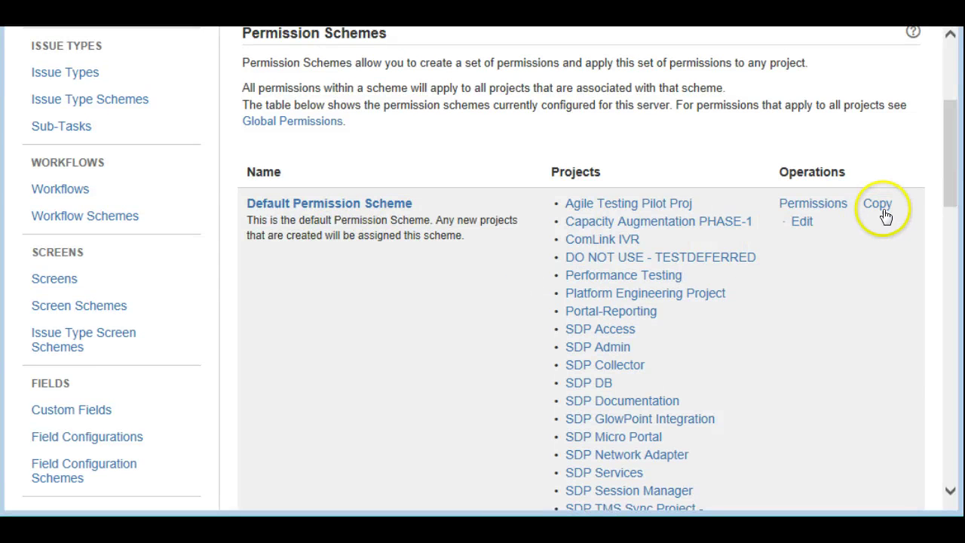
pyautogui.moveTo(947, 161); pyautogui.dragTo(938, 472)
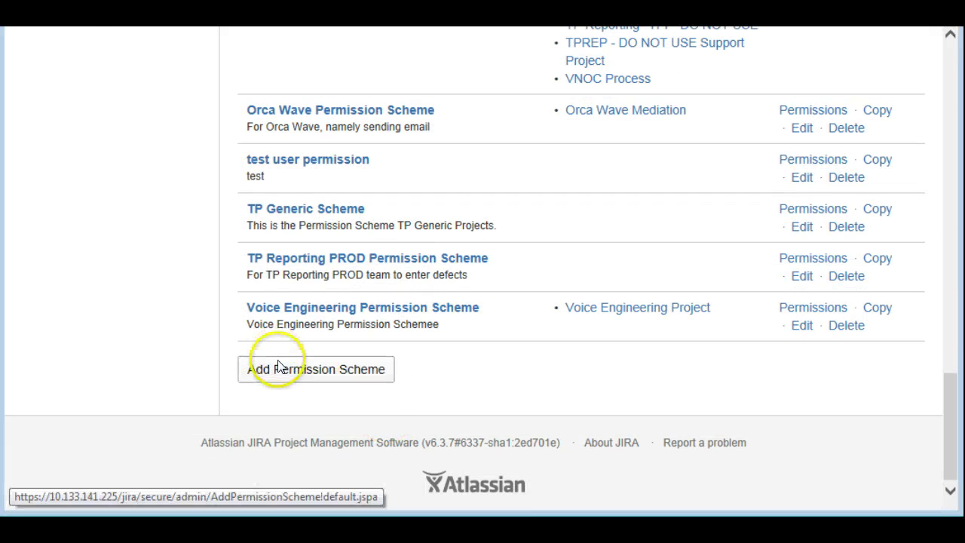
pyautogui.moveTo(949, 429); pyautogui.dragTo(949, 116)
pyautogui.scroll(-4, 882, 223)
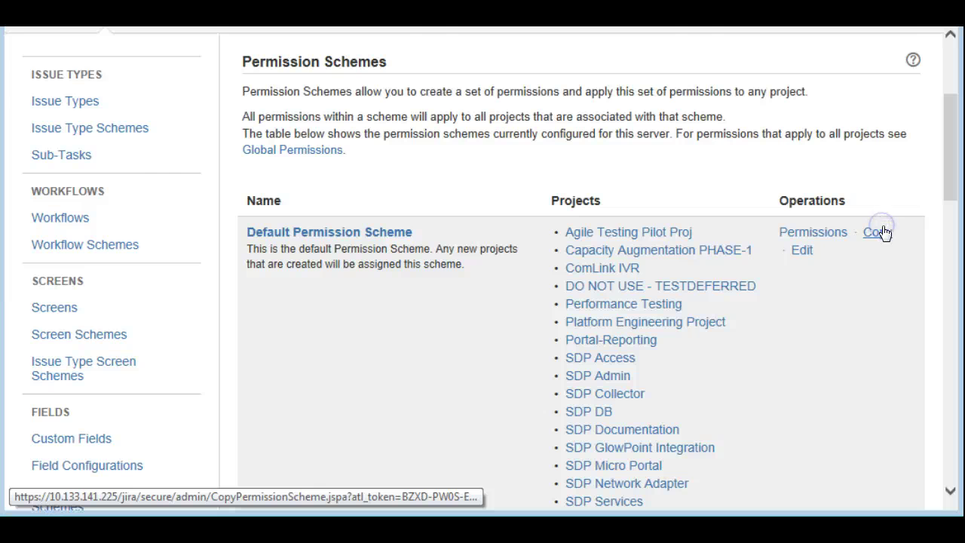
# Copy Default Permission Scheme, renaming it 'Agile Permission Scheme' with description 'This is the scheme for Agile Projects'
pyautogui.click(877, 232)
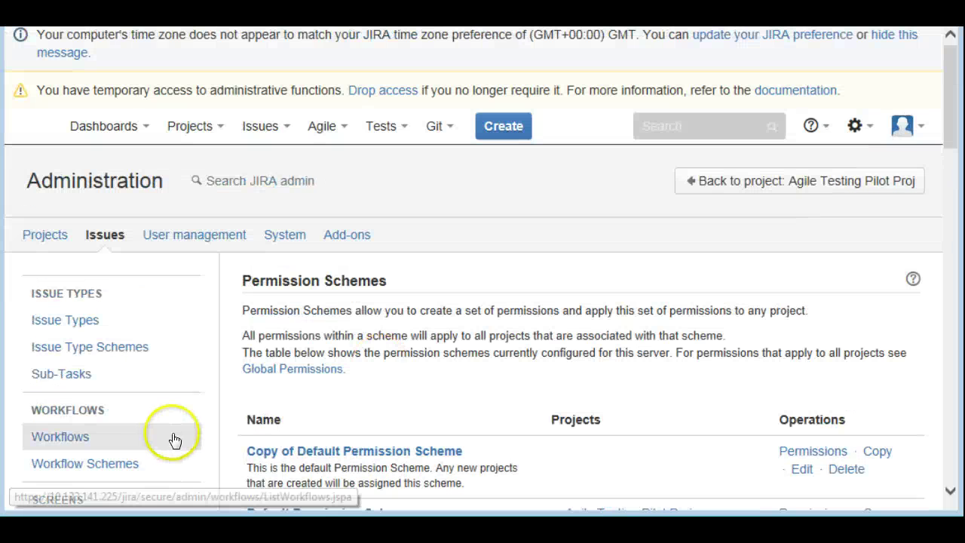
pyautogui.click(804, 475)
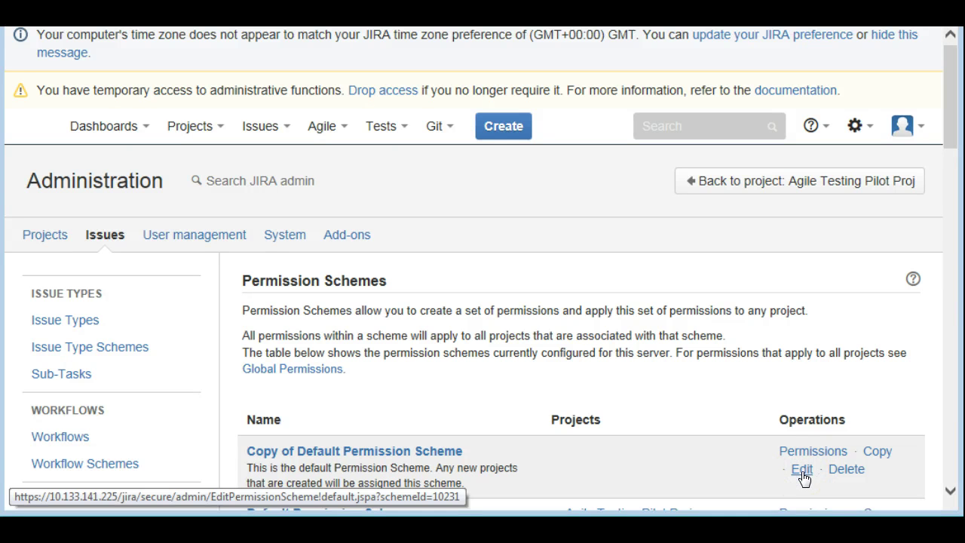
pyautogui.click(801, 469)
pyautogui.click(499, 326)
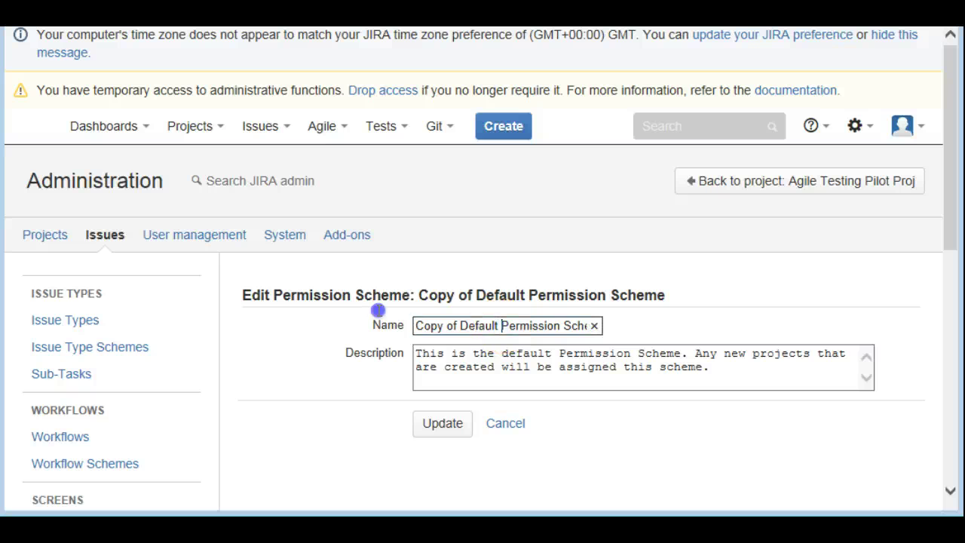
pyautogui.moveTo(500, 326); pyautogui.dragTo(377, 311)
pyautogui.write('Agile')
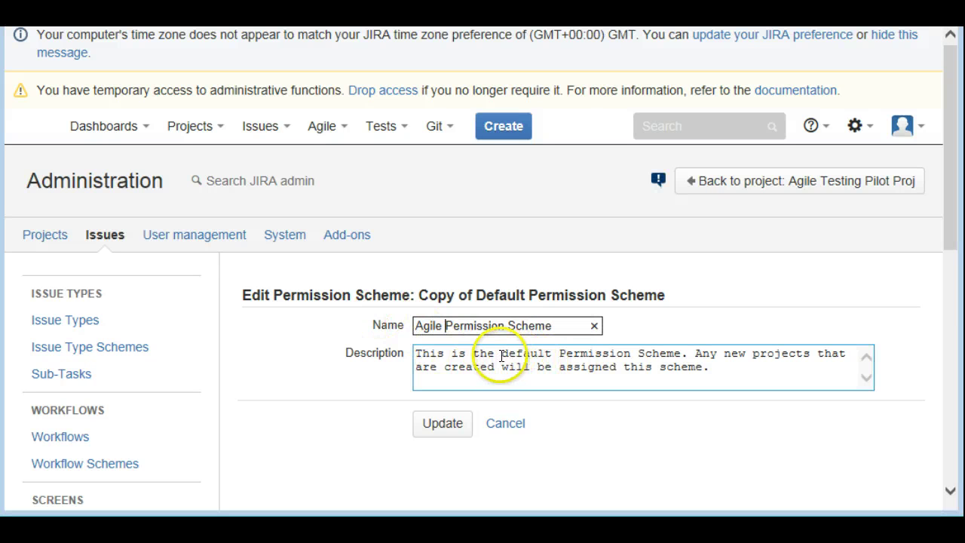
pyautogui.moveTo(504, 354); pyautogui.dragTo(750, 379)
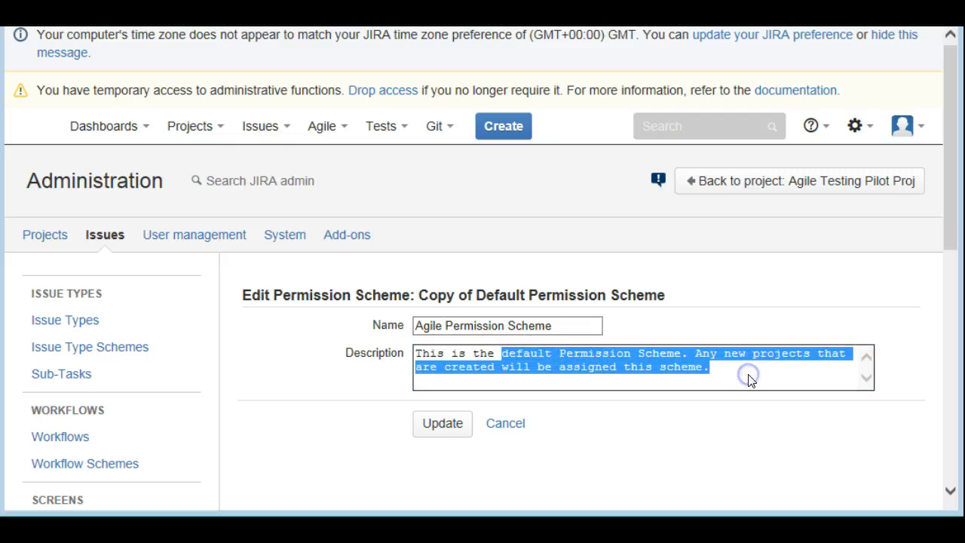
pyautogui.write('scheme for Agile Projects')
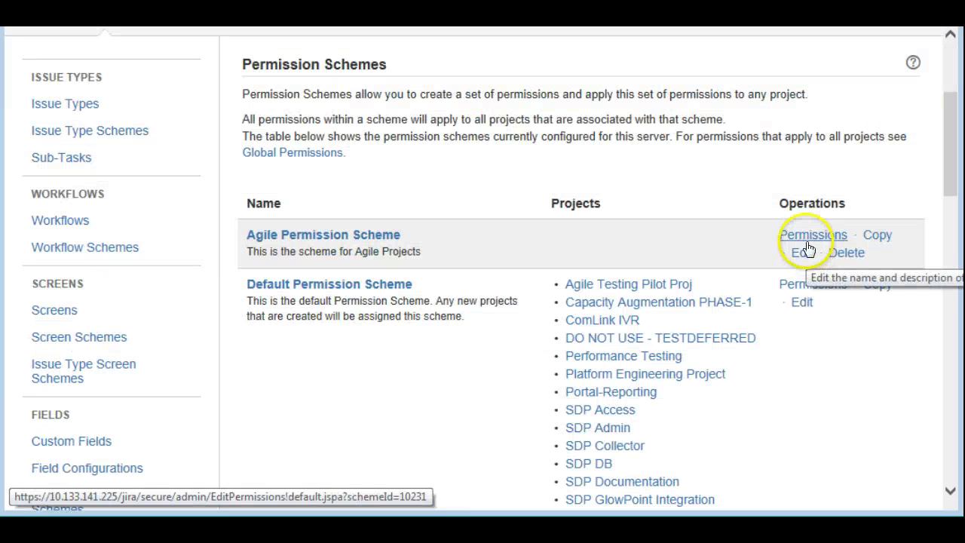
# Open Agile Permission Scheme's Edit Permissions page and review its assigned permissions
pyautogui.click(807, 240)
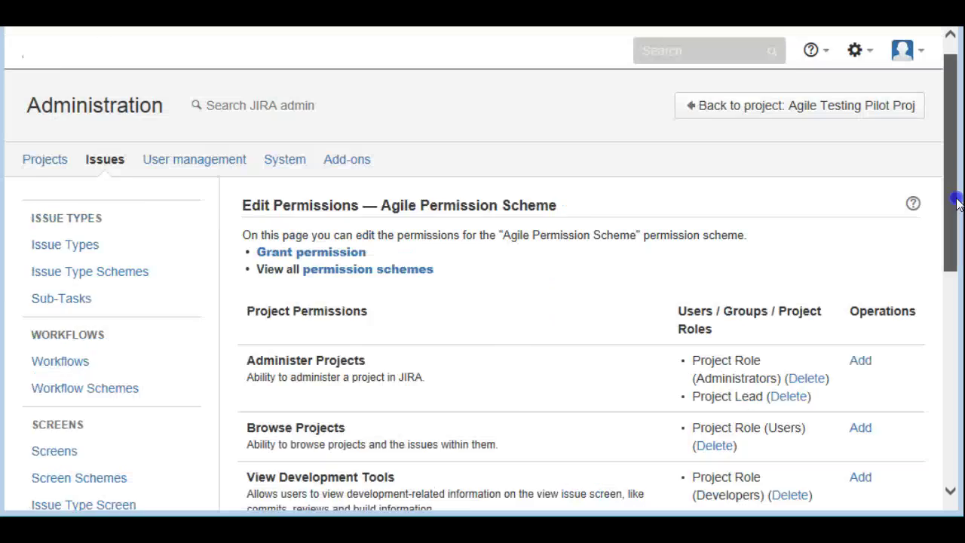
pyautogui.moveTo(955, 202); pyautogui.dragTo(951, 238)
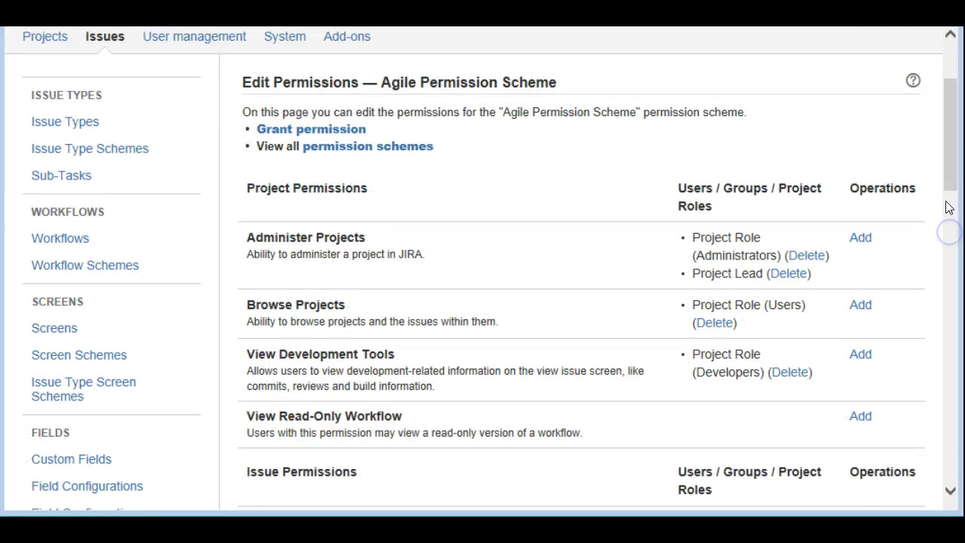
pyautogui.moveTo(948, 159)
pyautogui.mouseDown()
pyautogui.moveTo(951, 119)
pyautogui.moveTo(953, 149)
pyautogui.moveTo(951, 141)
pyautogui.mouseUp()
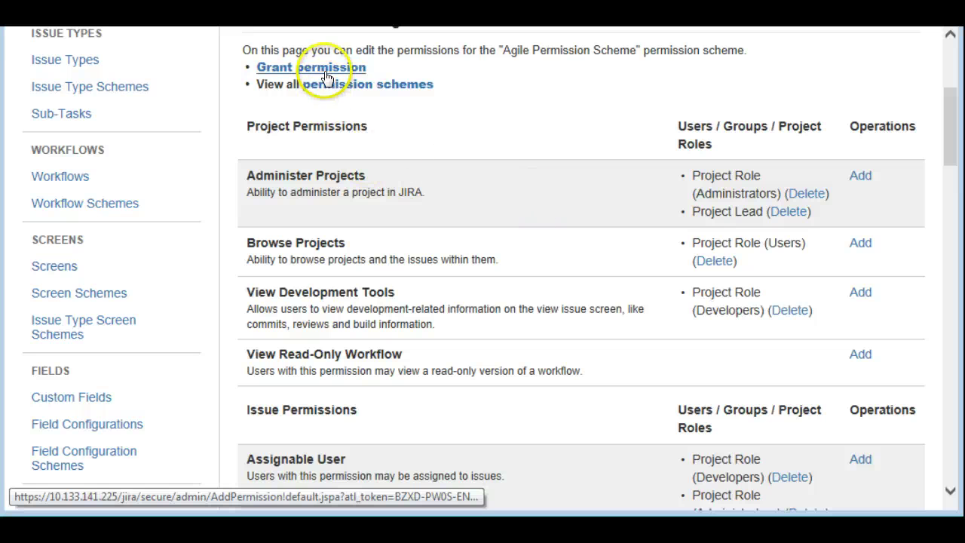
# Begin a new grant in Agile Permission Scheme and select the Delete Issues permission
pyautogui.click(275, 66)
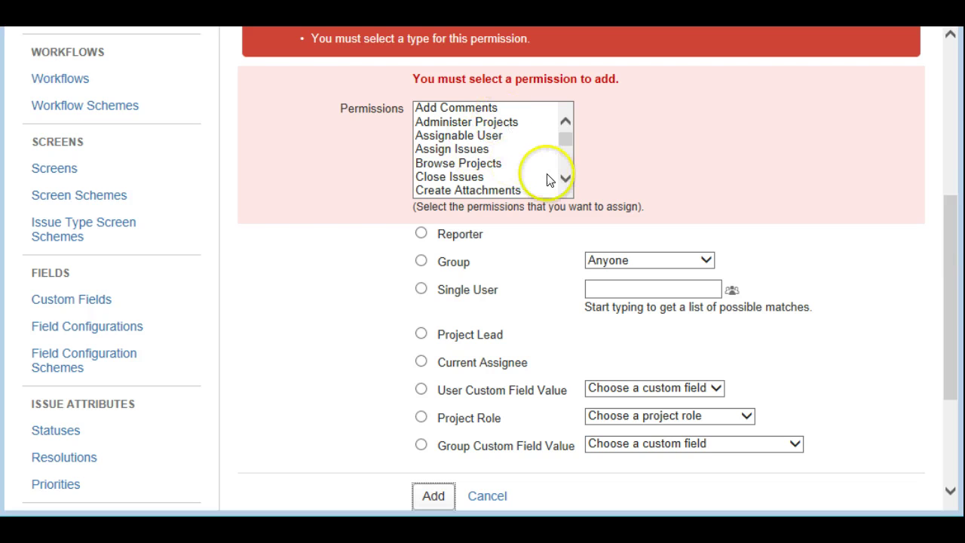
pyautogui.click(457, 138)
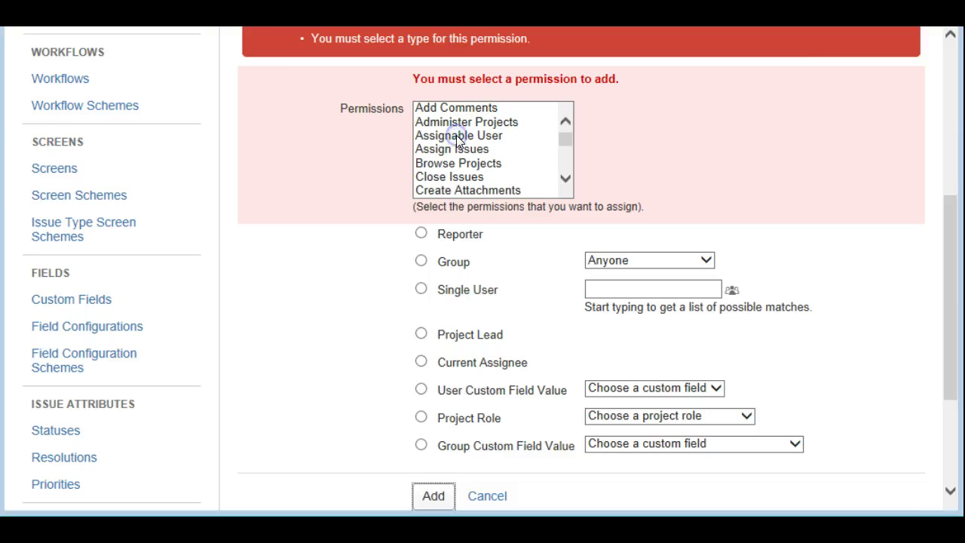
pyautogui.scroll(4, 570, 144)
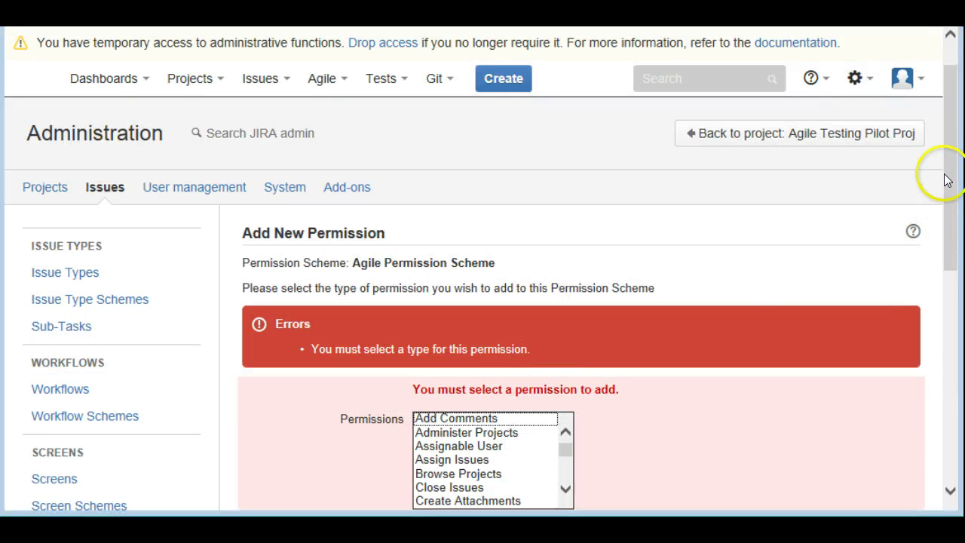
pyautogui.moveTo(947, 179); pyautogui.dragTo(949, 227)
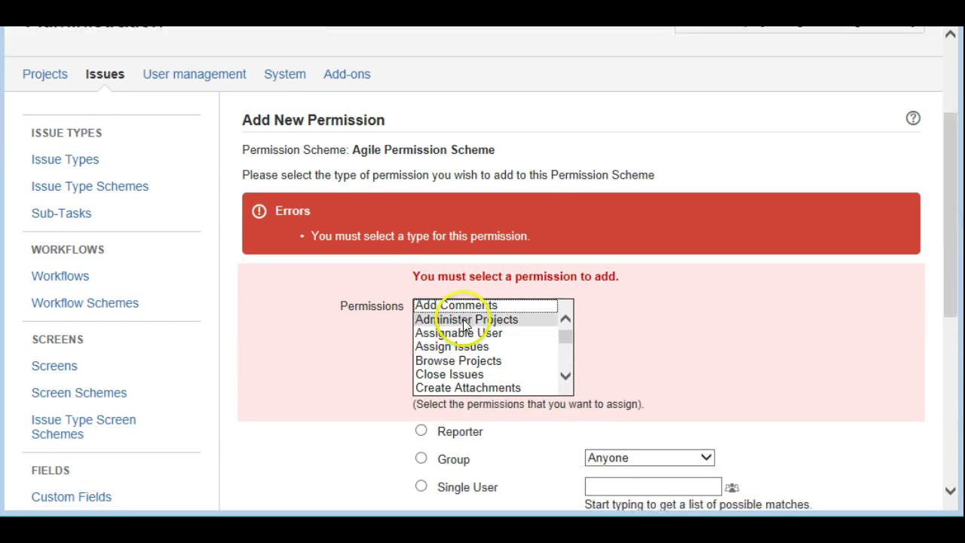
pyautogui.moveTo(566, 375); pyautogui.dragTo(567, 374)
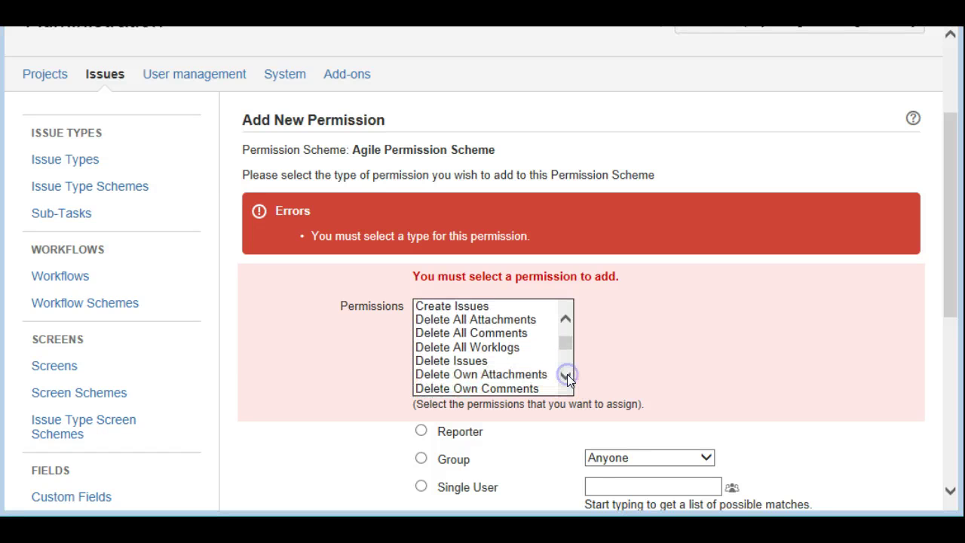
pyautogui.click(465, 362)
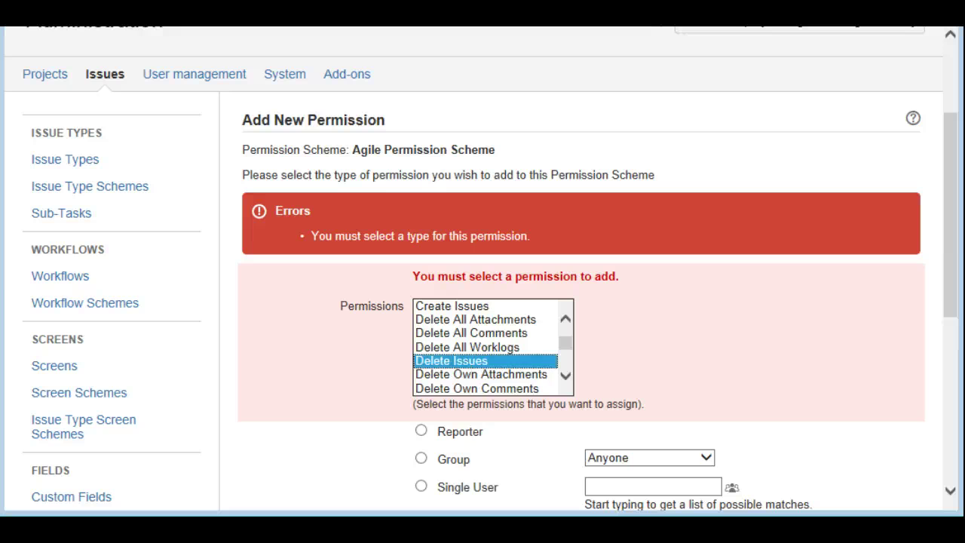
pyautogui.moveTo(959, 284); pyautogui.dragTo(951, 308)
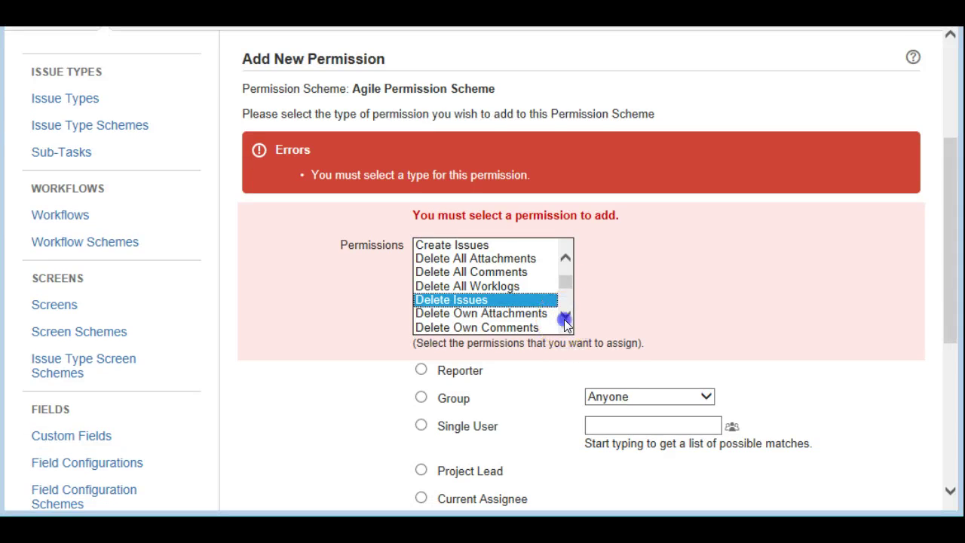
pyautogui.click(564, 317)
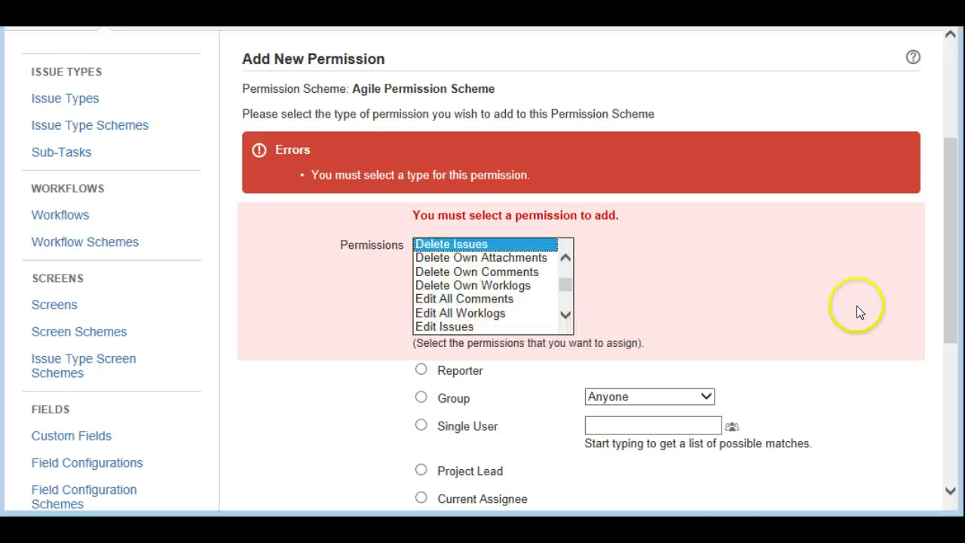
pyautogui.moveTo(953, 296); pyautogui.dragTo(948, 312)
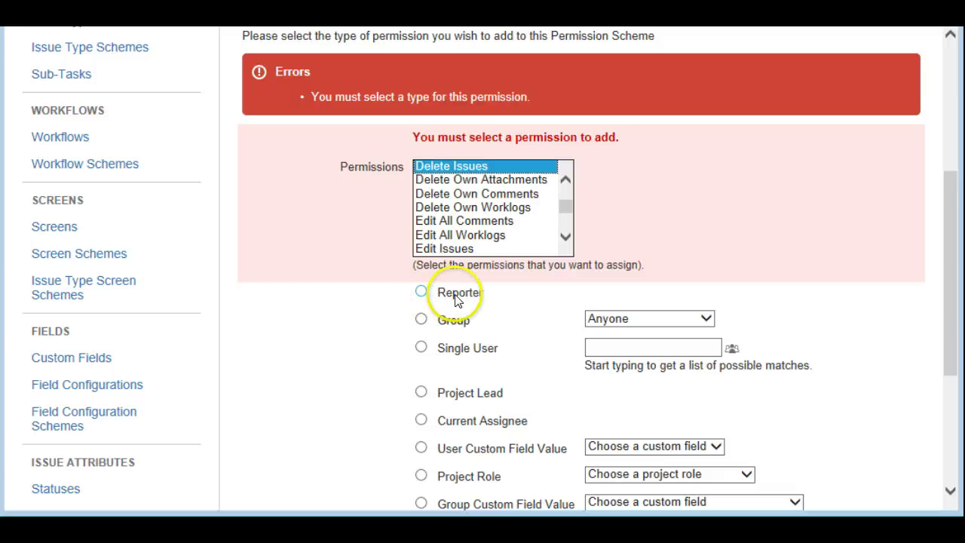
# Try the grantee type options, including the user custom field list
pyautogui.moveTo(447, 321); pyautogui.dragTo(421, 355)
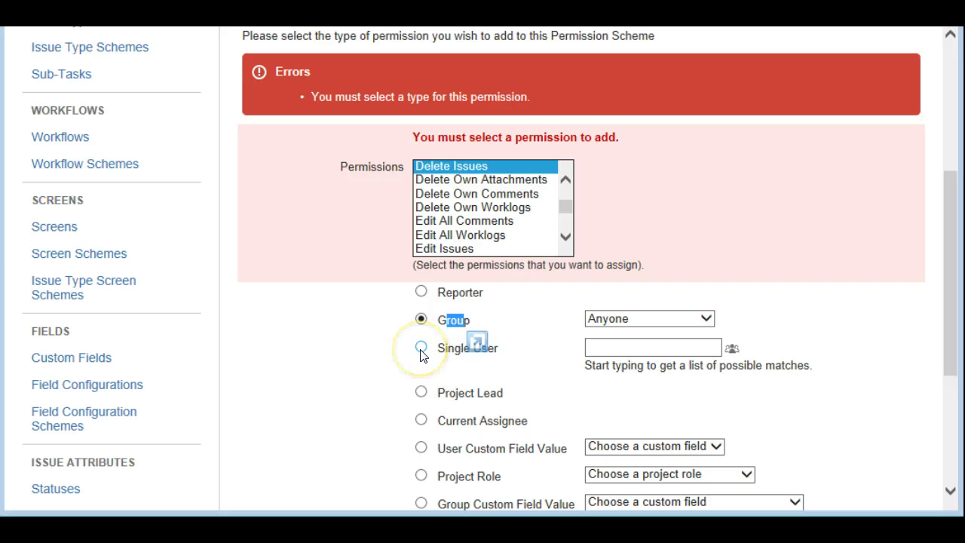
pyautogui.moveTo(948, 309); pyautogui.dragTo(951, 351)
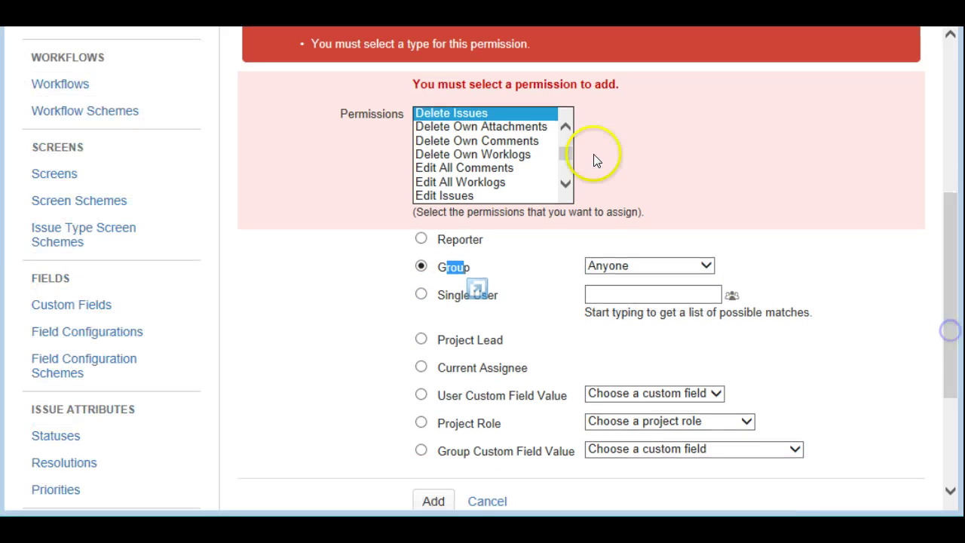
pyautogui.moveTo(570, 151); pyautogui.dragTo(570, 151)
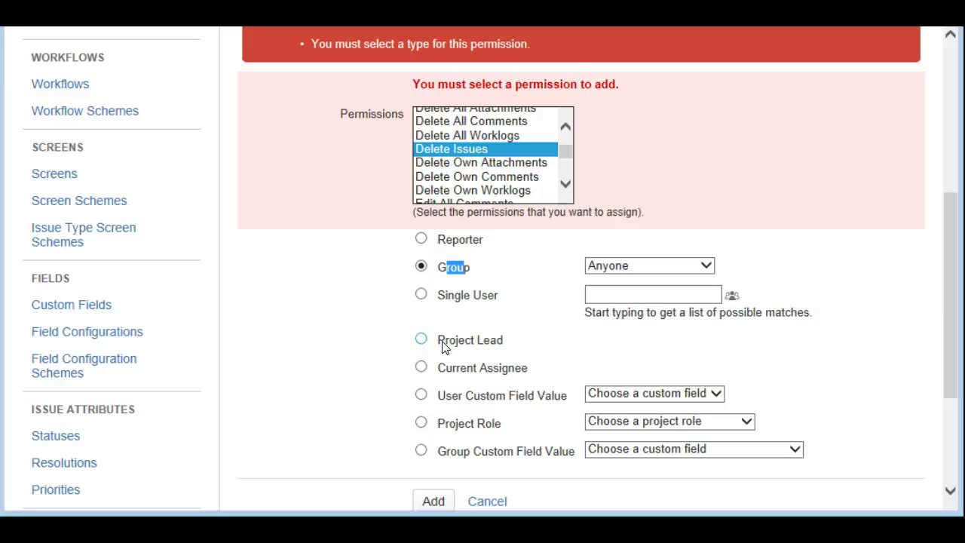
pyautogui.click(424, 343)
pyautogui.click(429, 352)
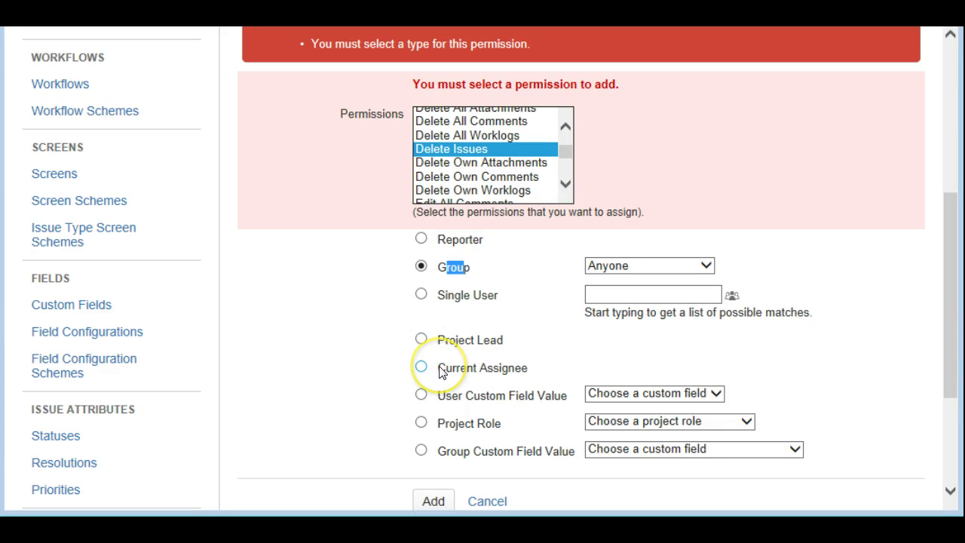
pyautogui.click(439, 371)
pyautogui.click(438, 397)
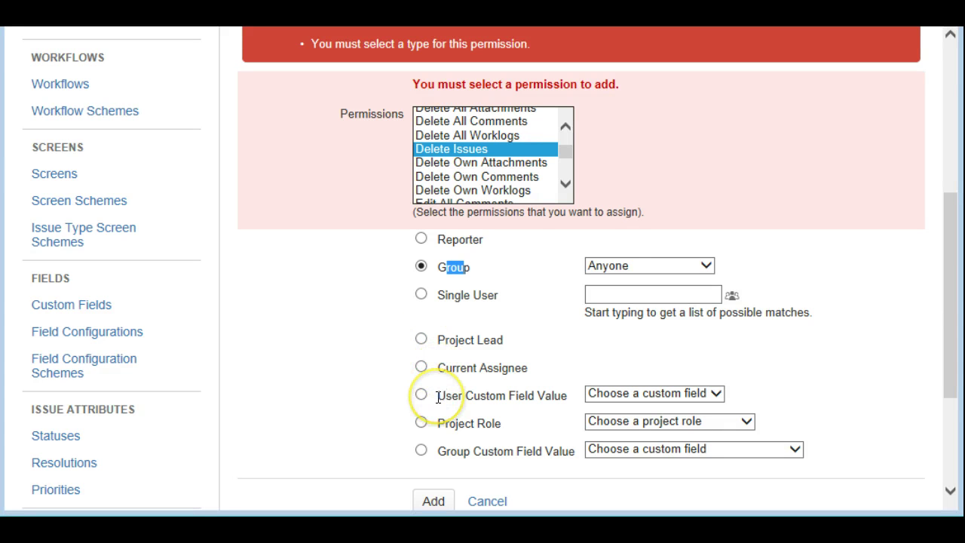
pyautogui.click(635, 393)
pyautogui.click(633, 421)
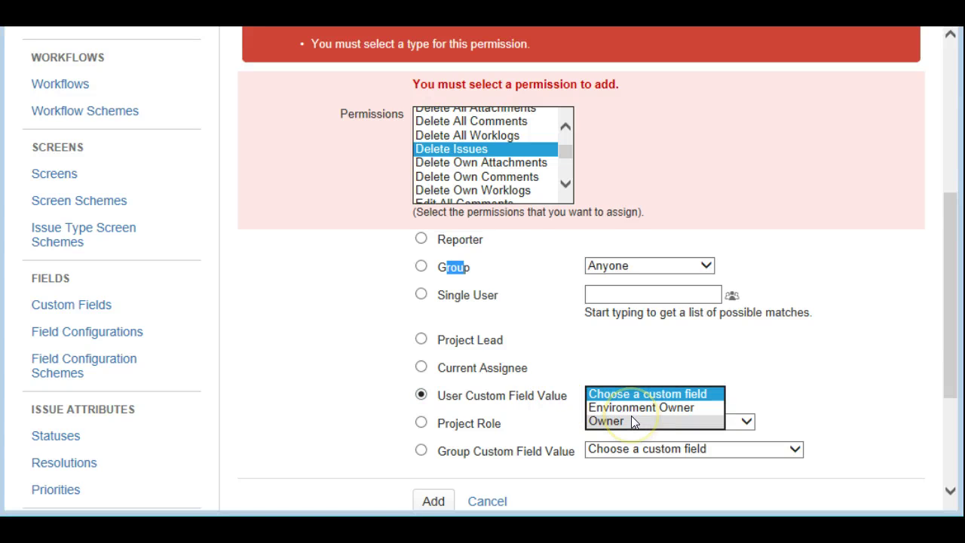
pyautogui.click(633, 419)
pyautogui.click(796, 382)
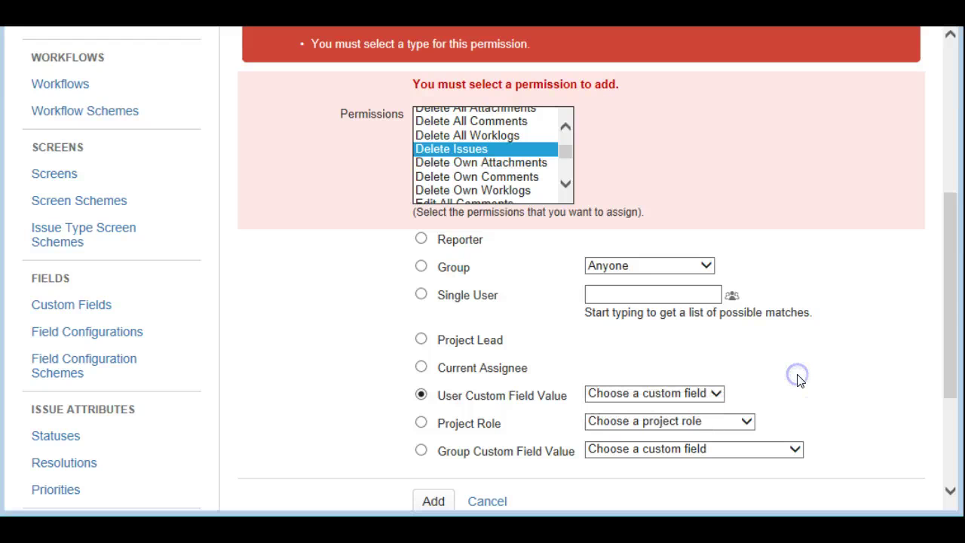
# Grant Delete Issues to the group Test Agile Group
pyautogui.click(423, 271)
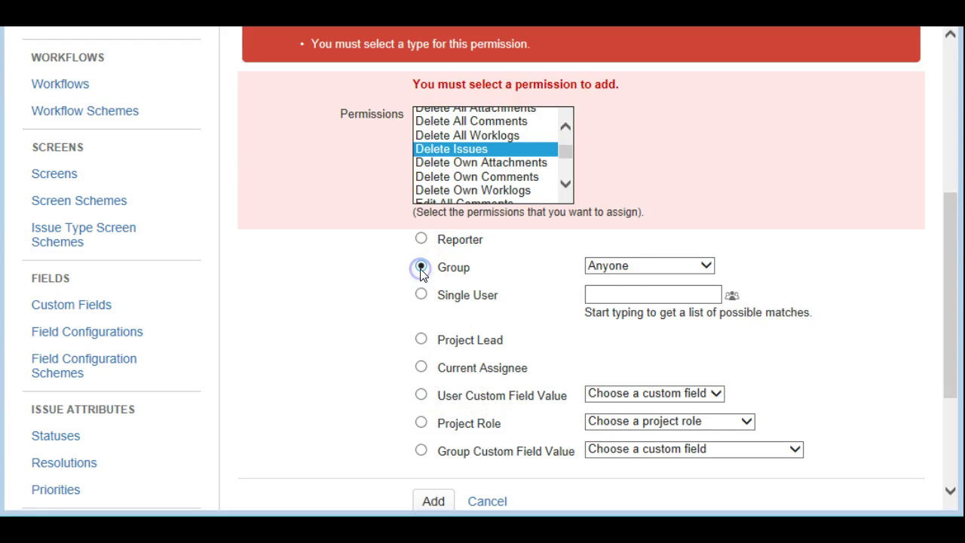
pyautogui.click(652, 266)
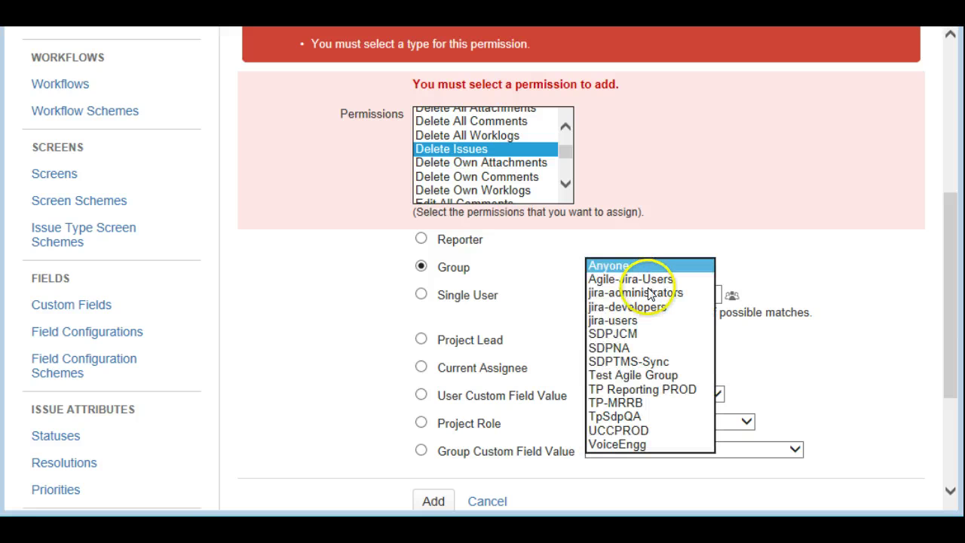
pyautogui.click(634, 375)
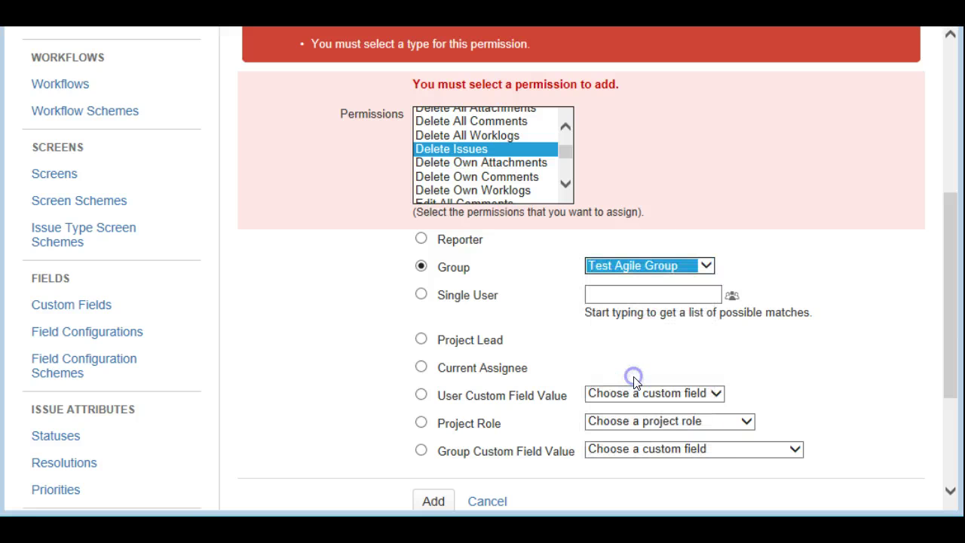
pyautogui.moveTo(948, 335); pyautogui.dragTo(954, 377)
# Add the Delete Issues grant for Test Agile Group and review the scheme's permission list
pyautogui.click(428, 410)
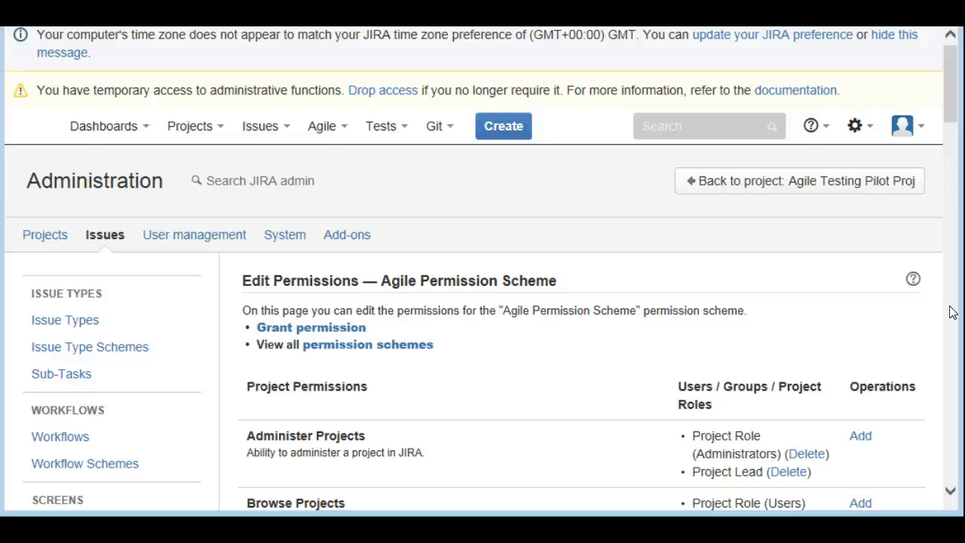
pyautogui.moveTo(942, 101); pyautogui.dragTo(952, 142)
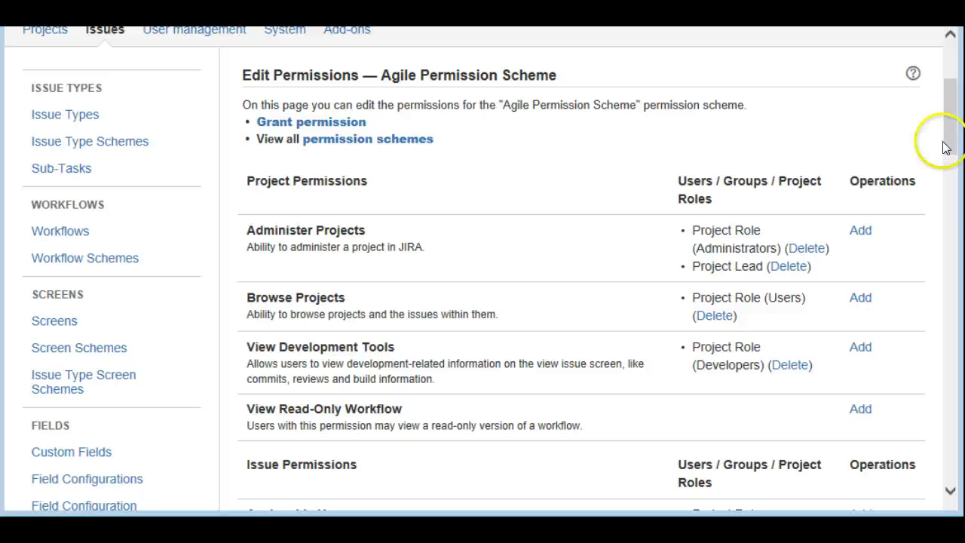
pyautogui.moveTo(952, 108); pyautogui.dragTo(949, 80)
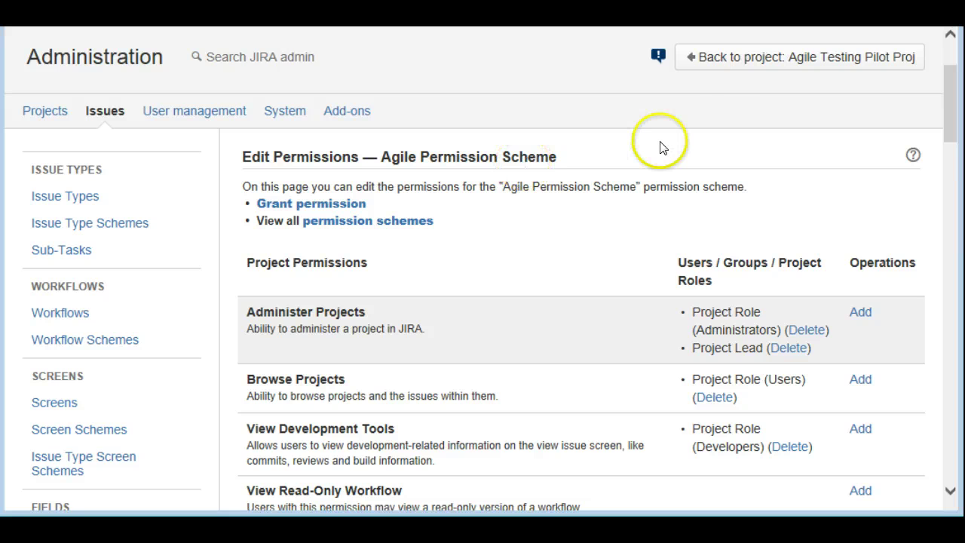
# Return to Agile Testing Pilot Proj and choose to replace its Default Permission Scheme
pyautogui.click(813, 59)
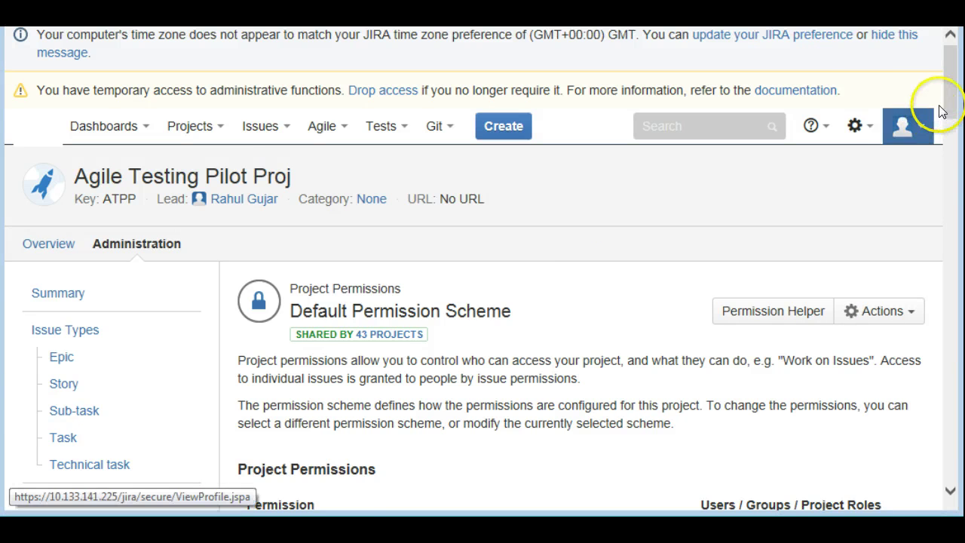
pyautogui.moveTo(951, 98); pyautogui.dragTo(948, 125)
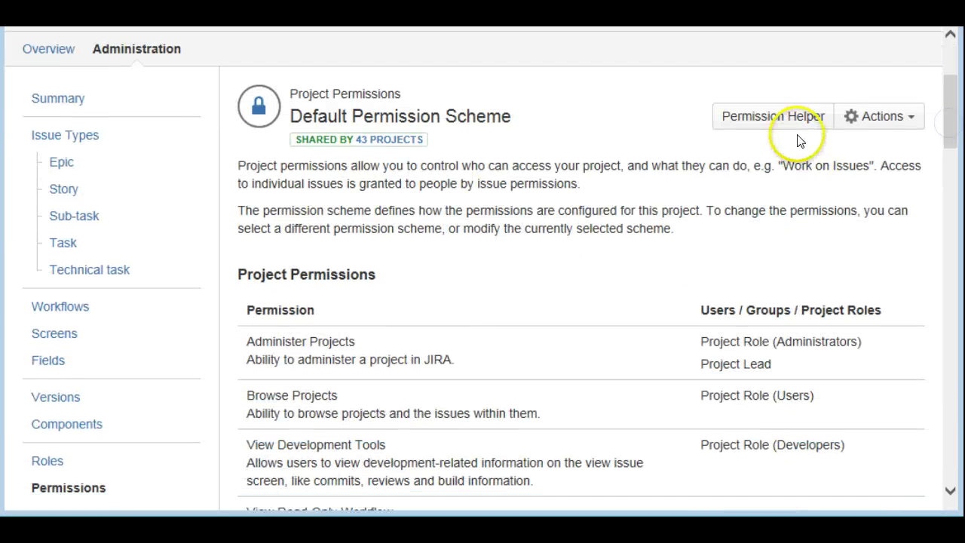
pyautogui.click(875, 116)
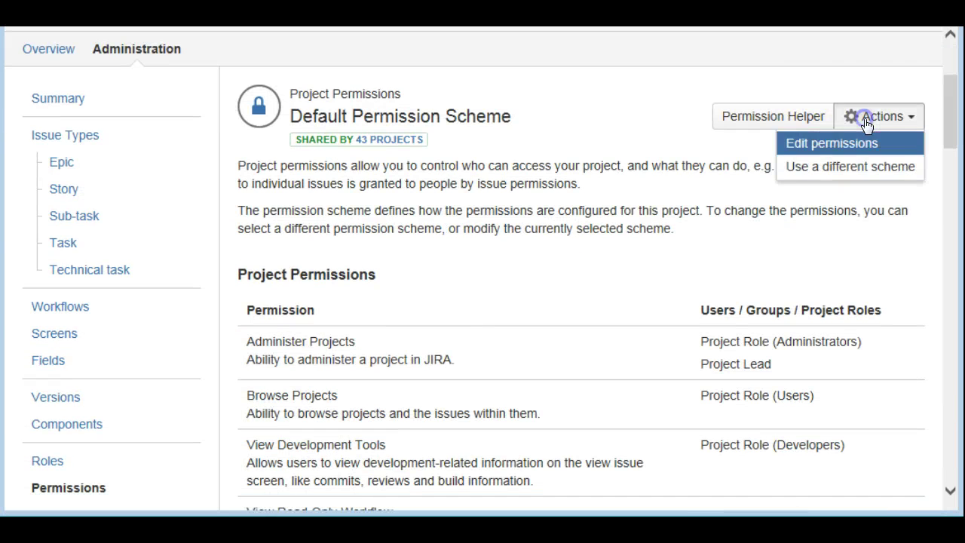
pyautogui.click(833, 172)
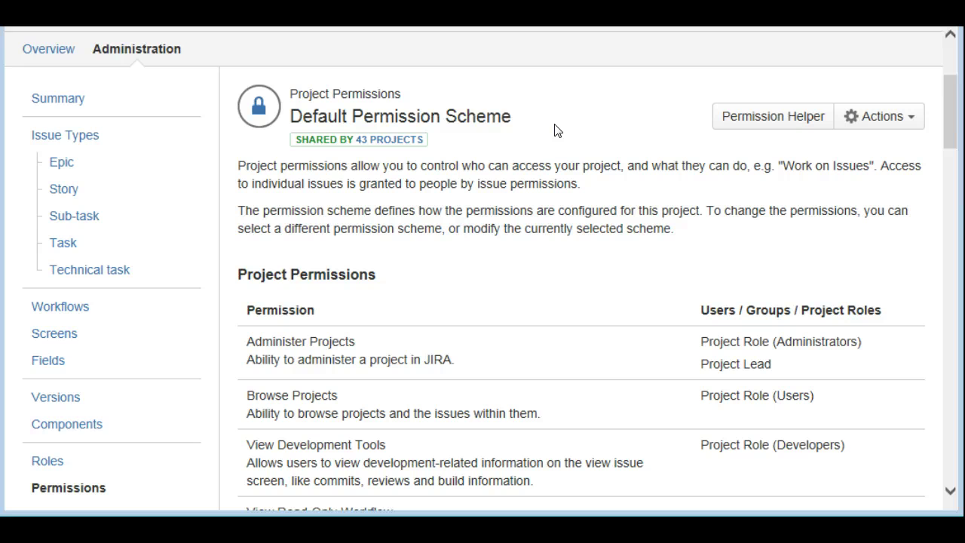
# Select Agile Permission Scheme from the Scheme list and associate it with the project
pyautogui.click(526, 188)
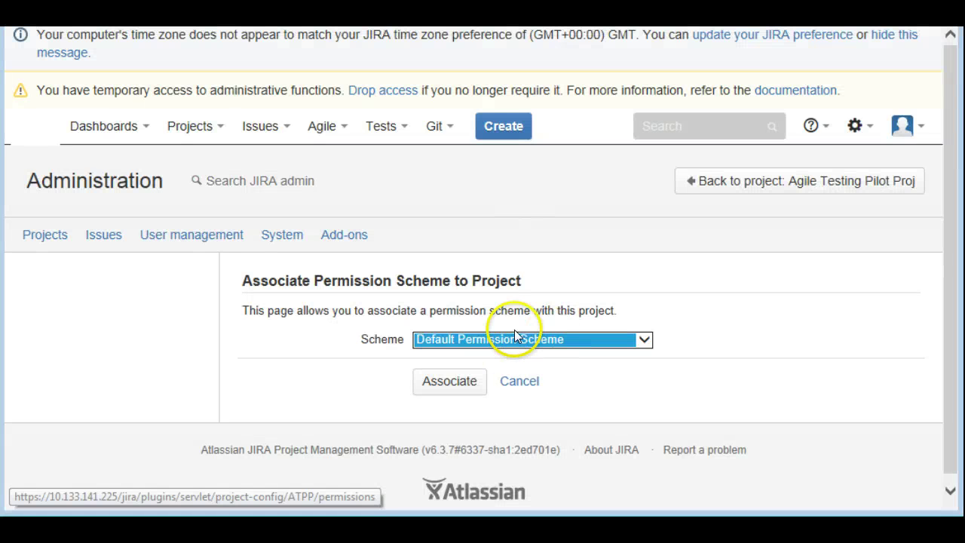
pyautogui.click(514, 341)
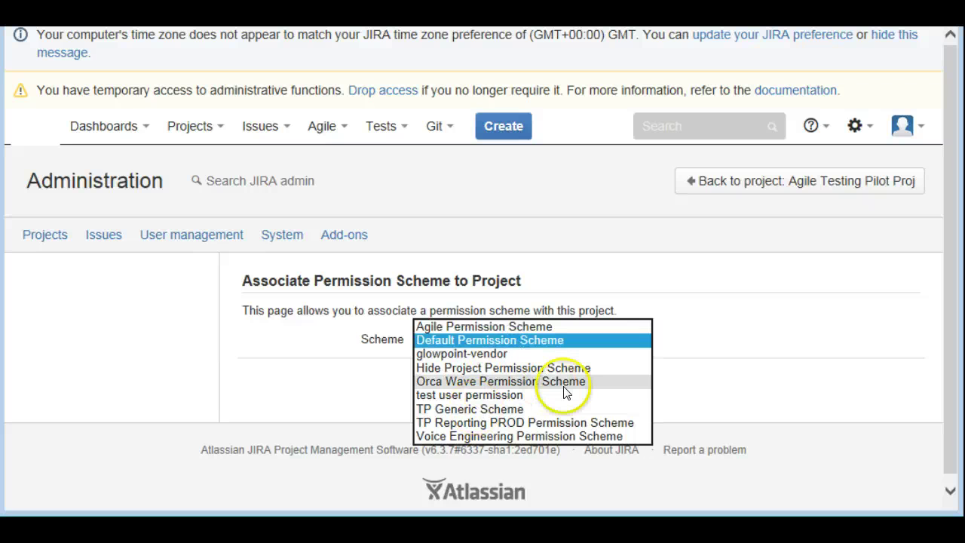
pyautogui.click(511, 326)
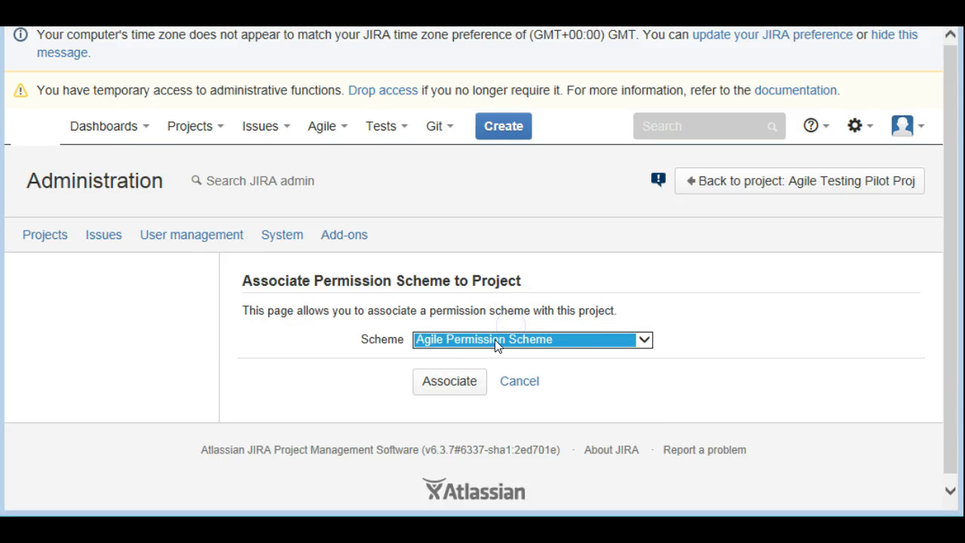
pyautogui.click(448, 388)
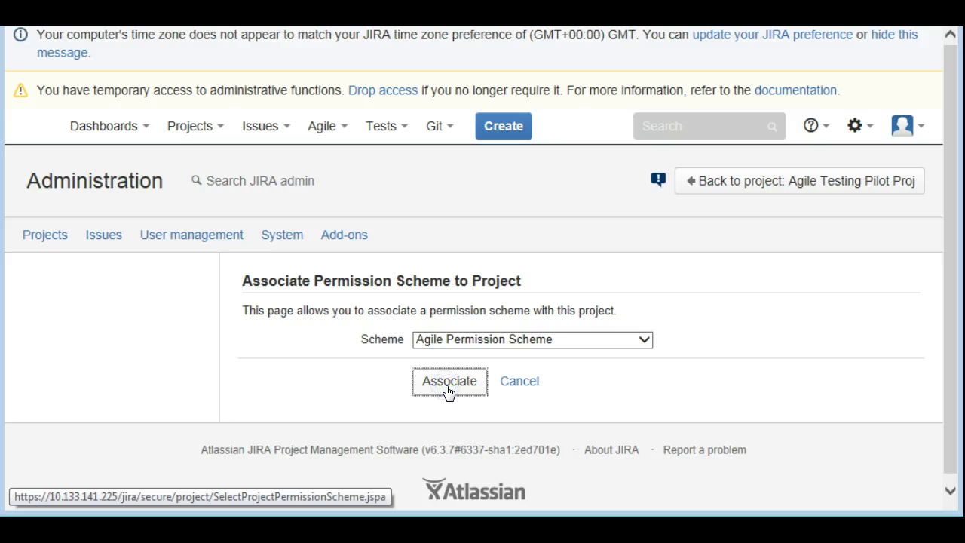